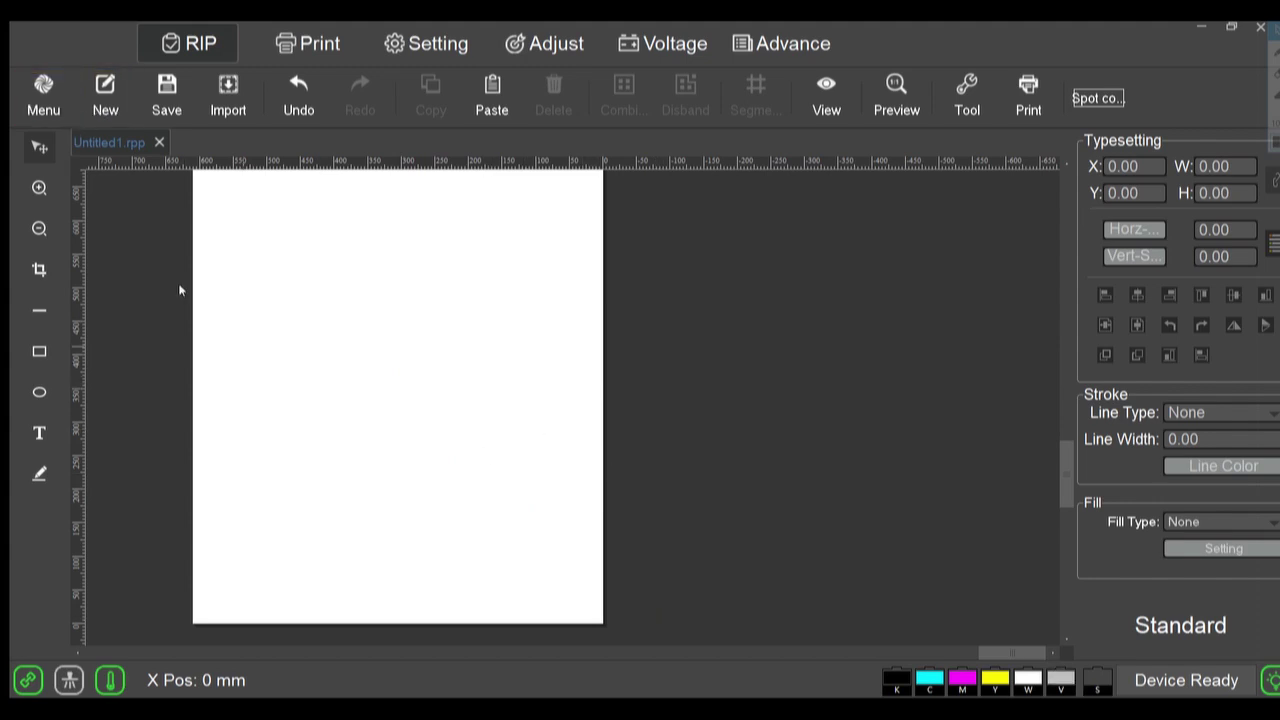
Import the Color flag image from the Desktop onto the canvas at 84.67 × 51.82
click(43, 104)
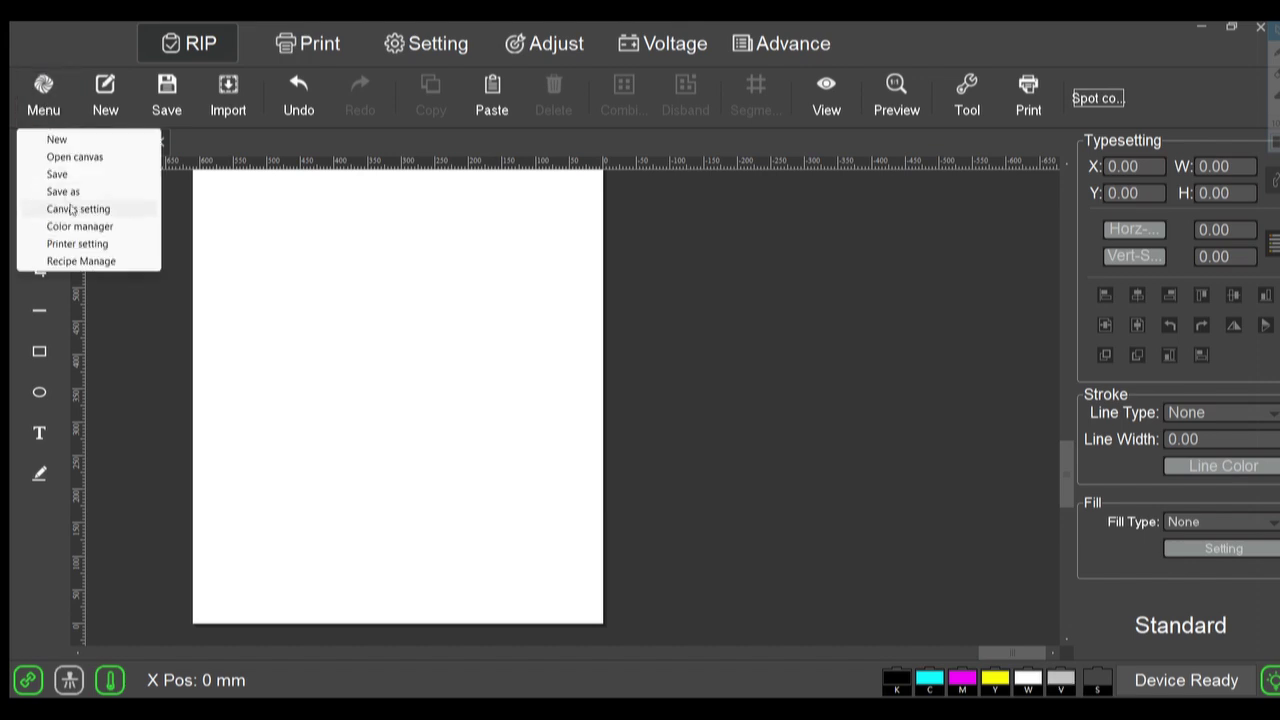
click(317, 310)
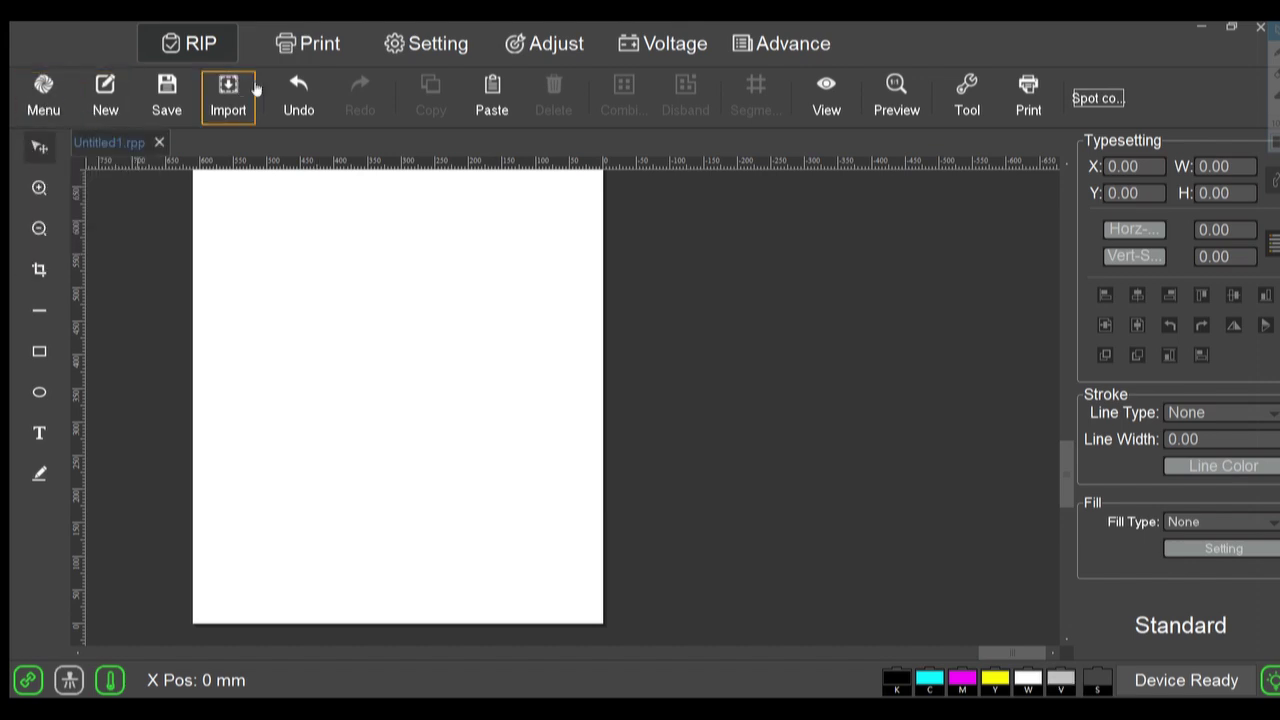
click(250, 92)
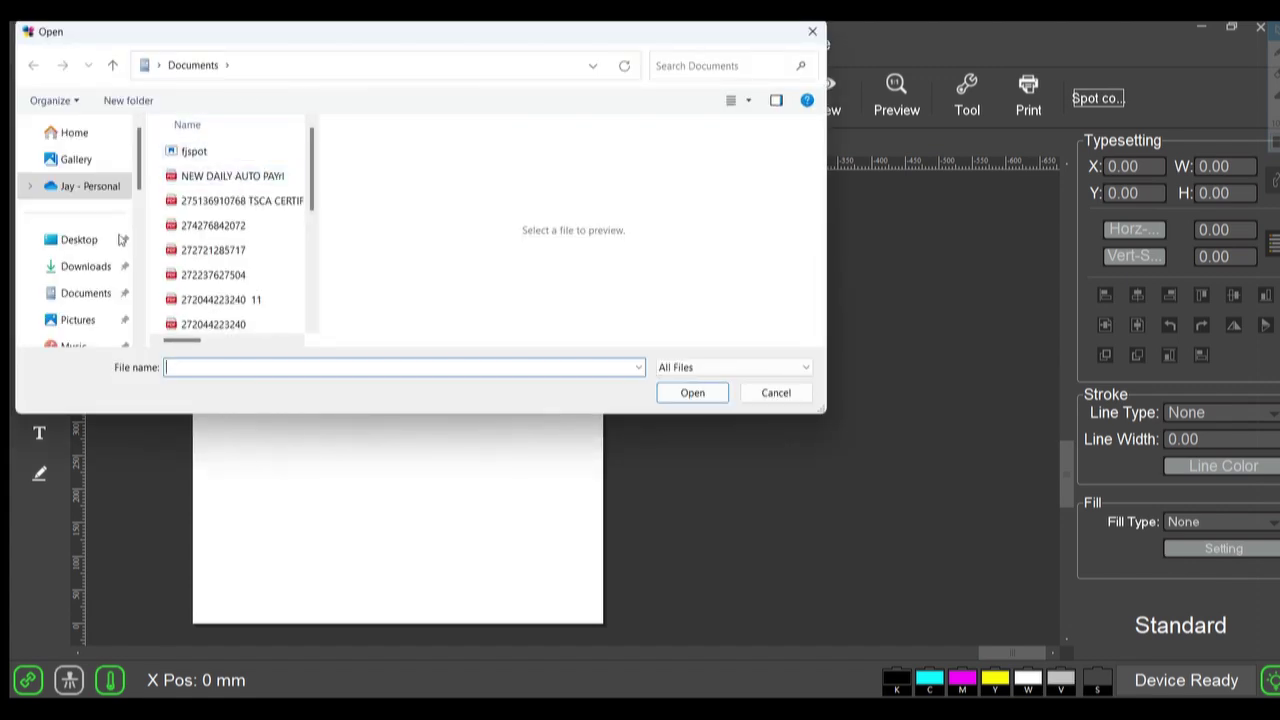
click(92, 245)
scroll(213, 248, down, 5)
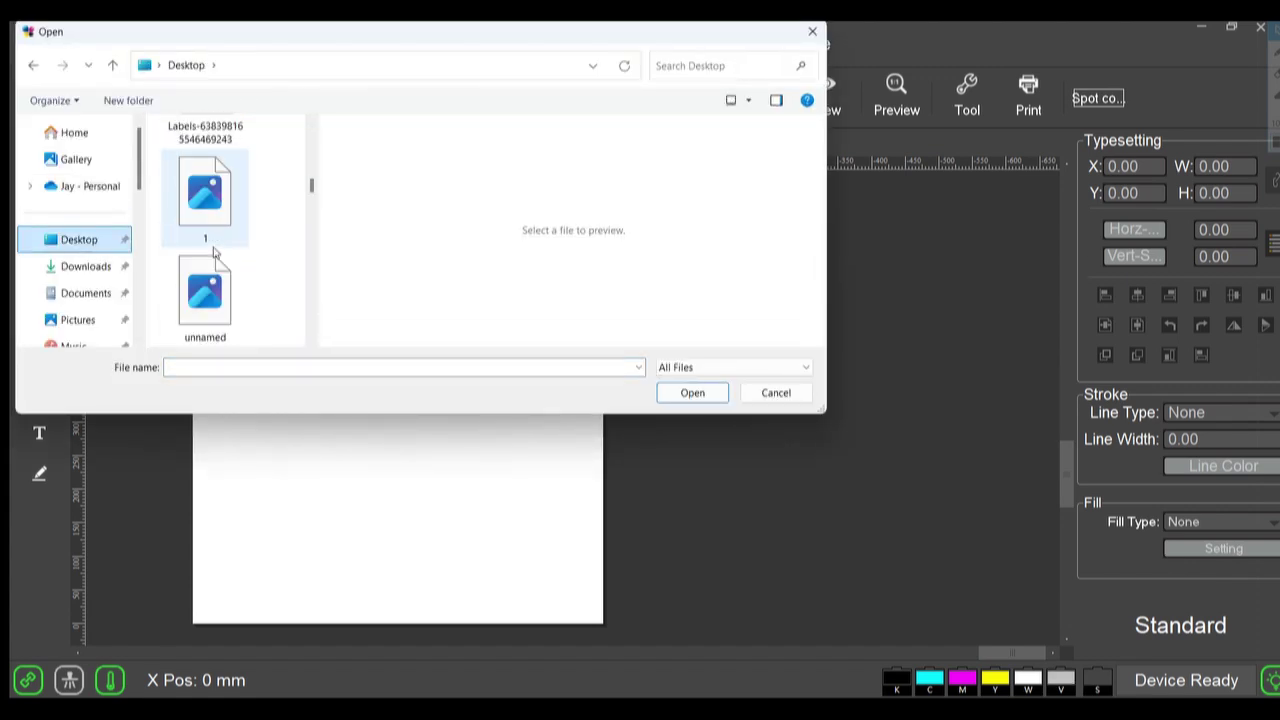
scroll(213, 250, down, 10)
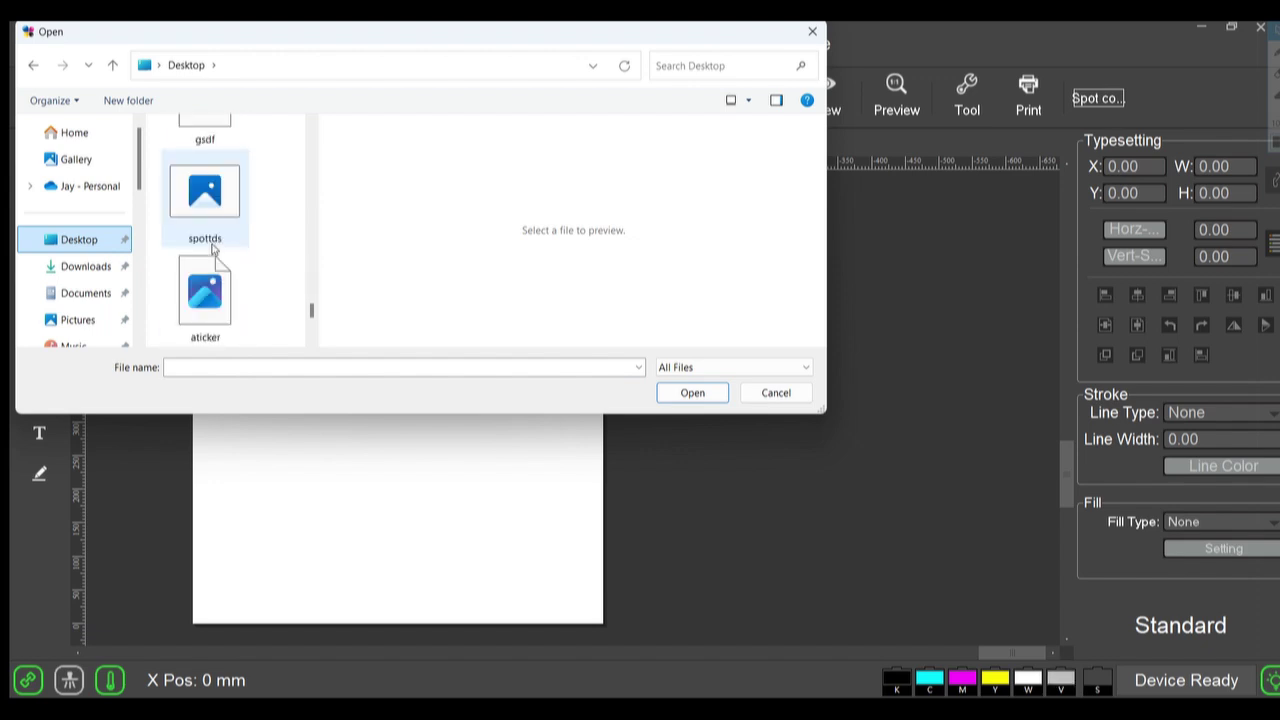
scroll(213, 250, down, 2)
scroll(213, 251, up, 10)
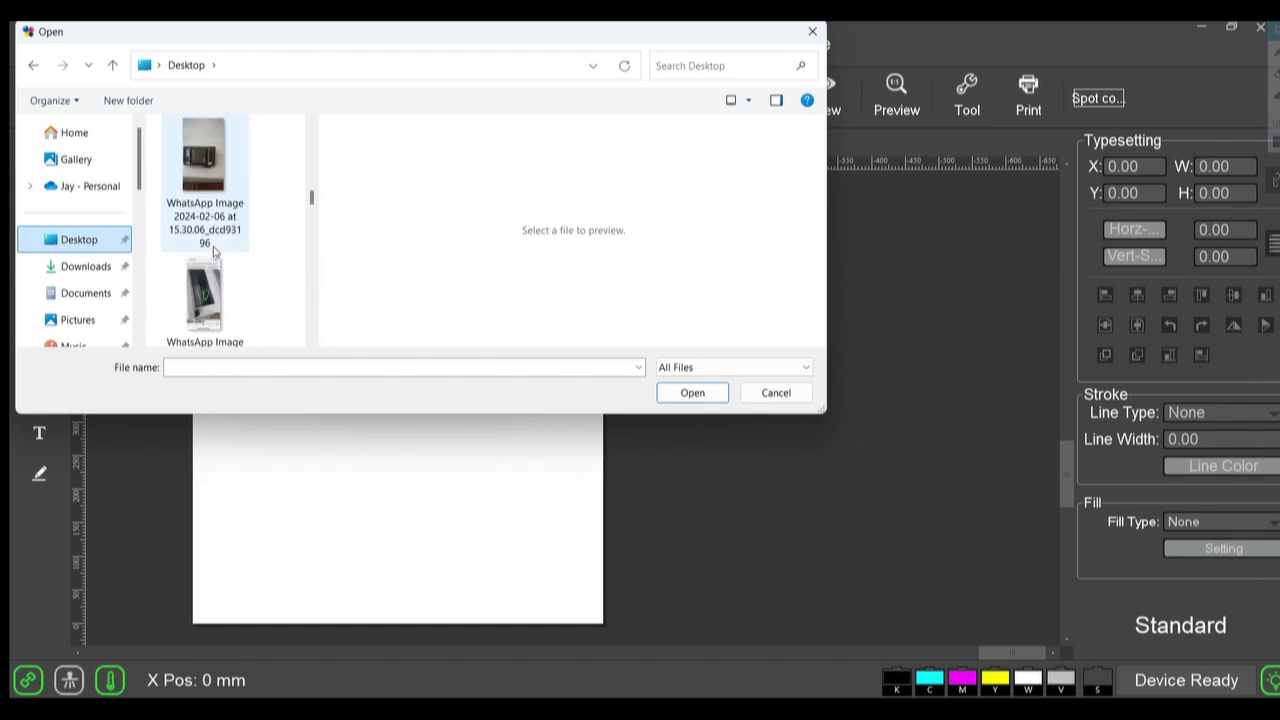
scroll(213, 252, up, 8)
click(197, 152)
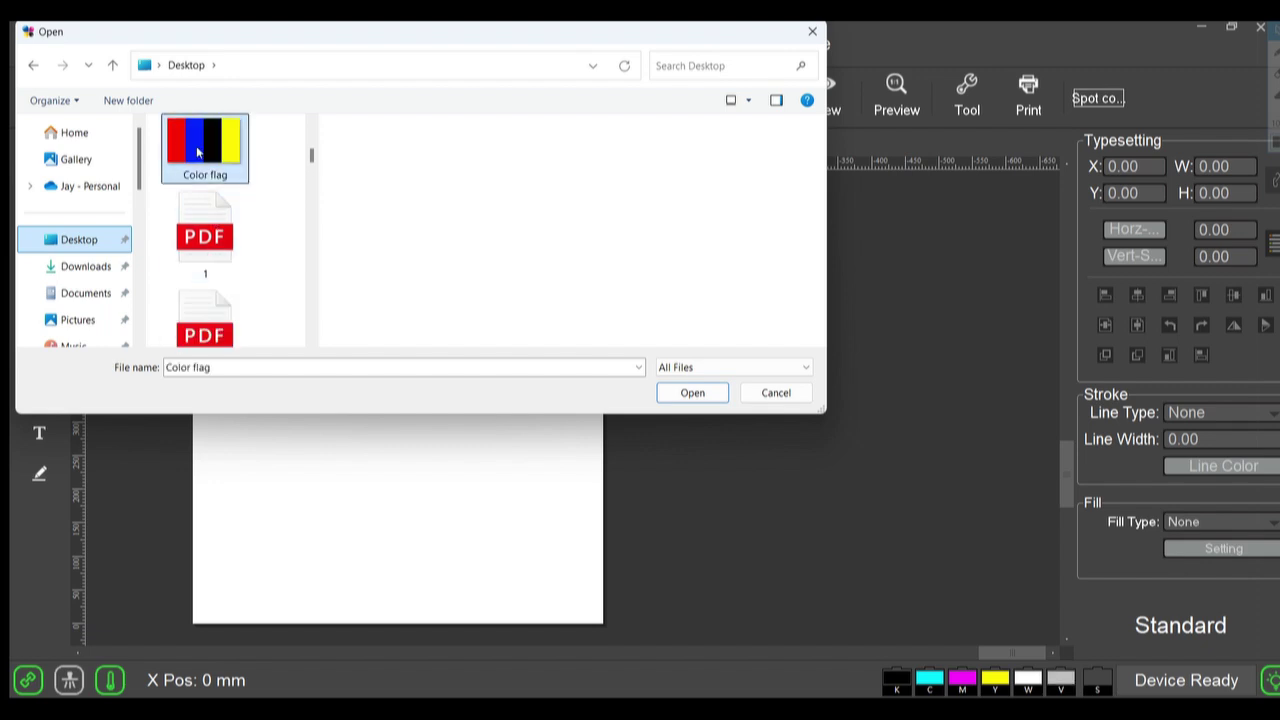
double_click(197, 152)
click(700, 410)
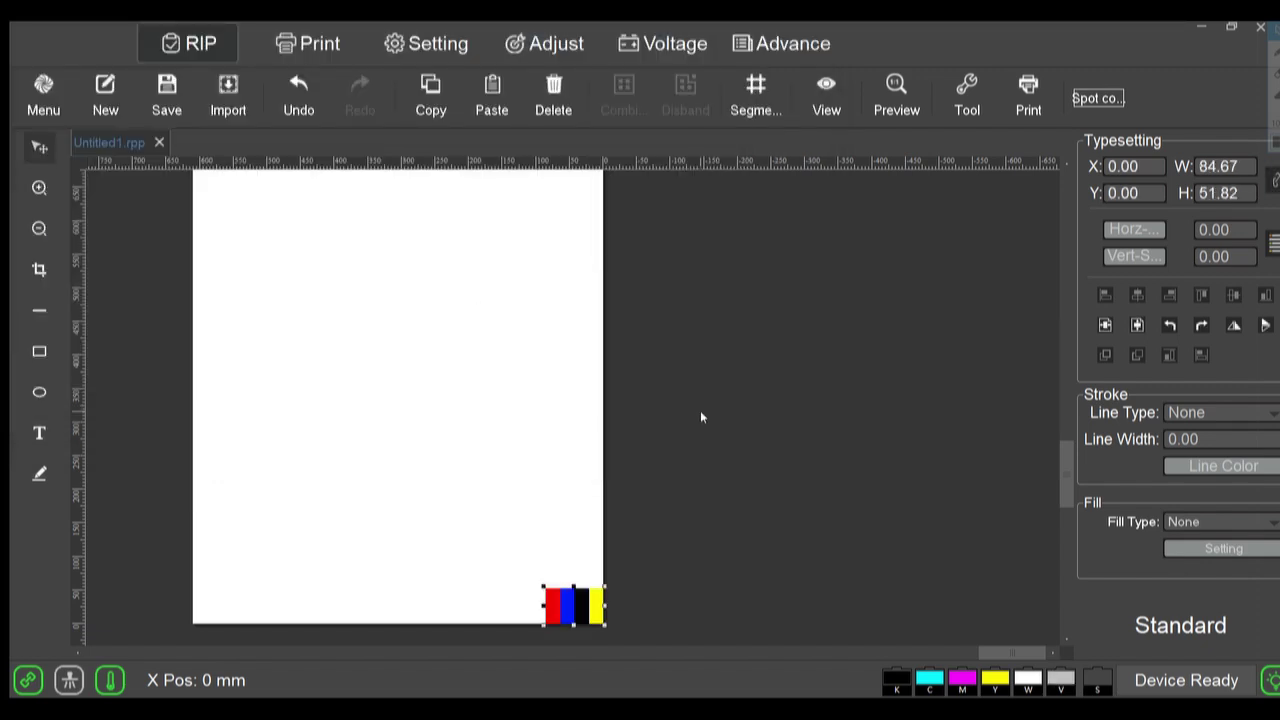
Set Gloss data source to None and White to Image Base (Same Density), then open Print settings
click(1118, 101)
click(468, 359)
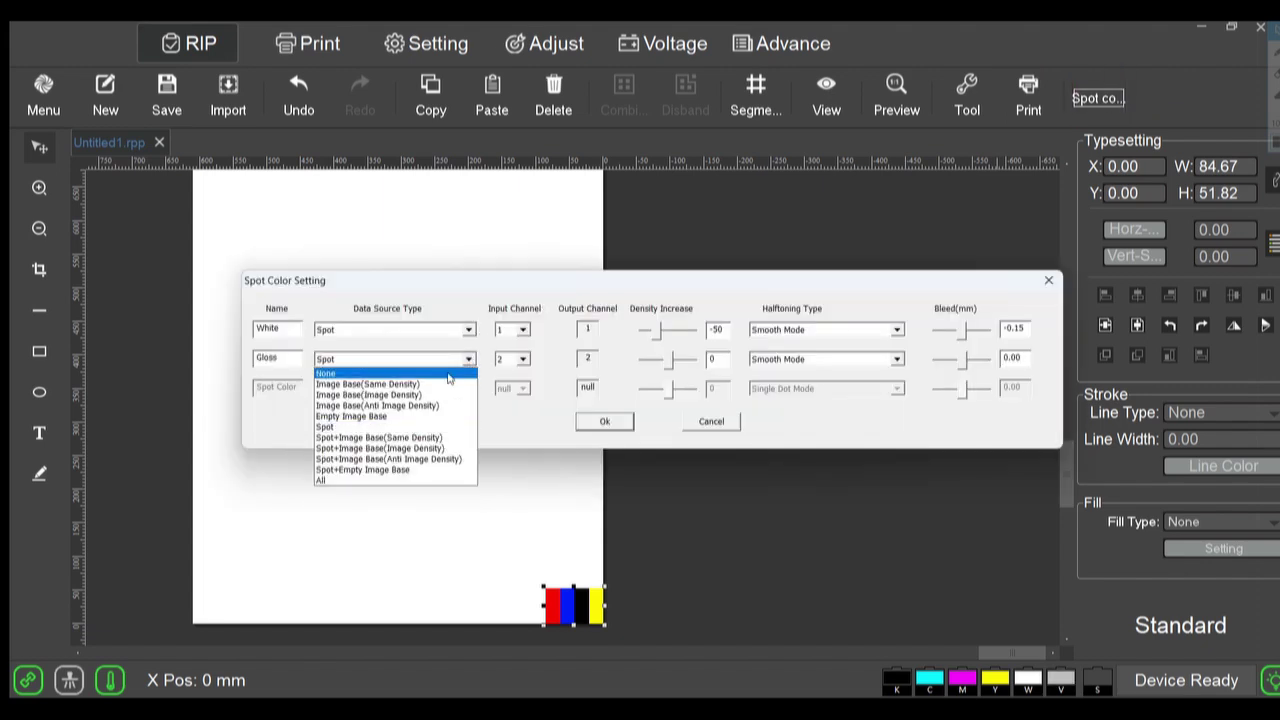
click(462, 369)
click(468, 330)
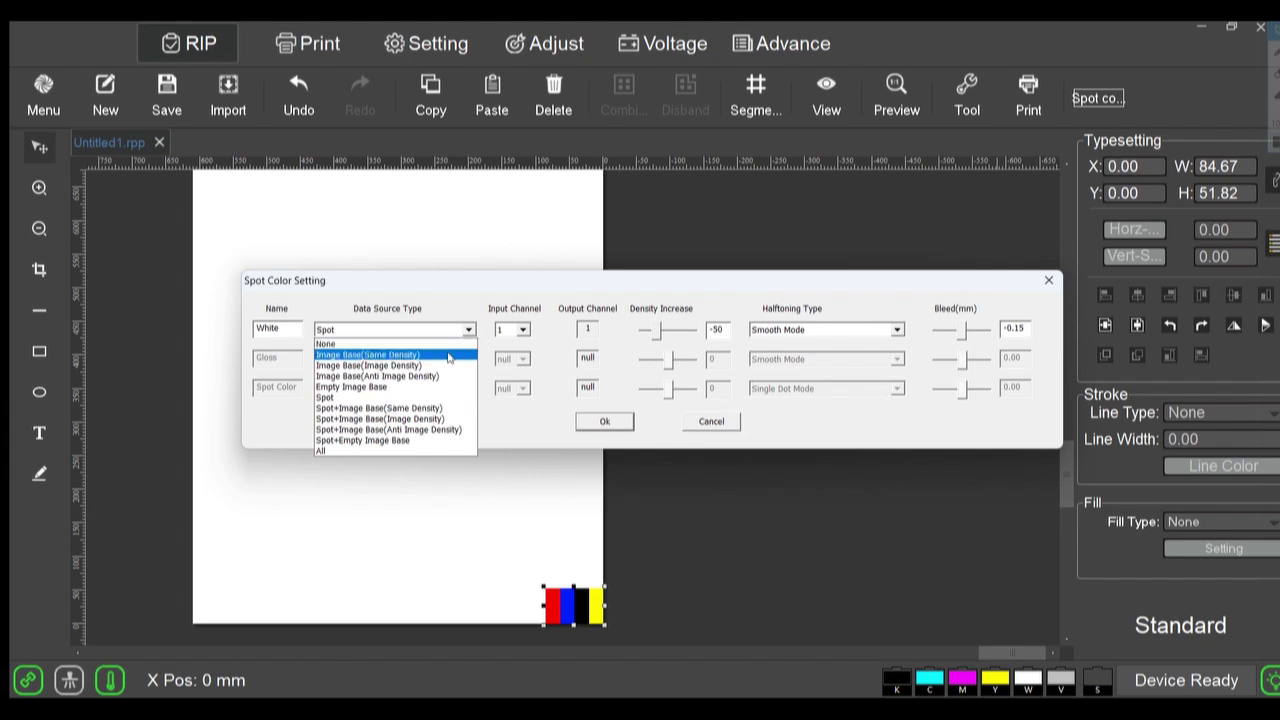
click(473, 361)
click(605, 422)
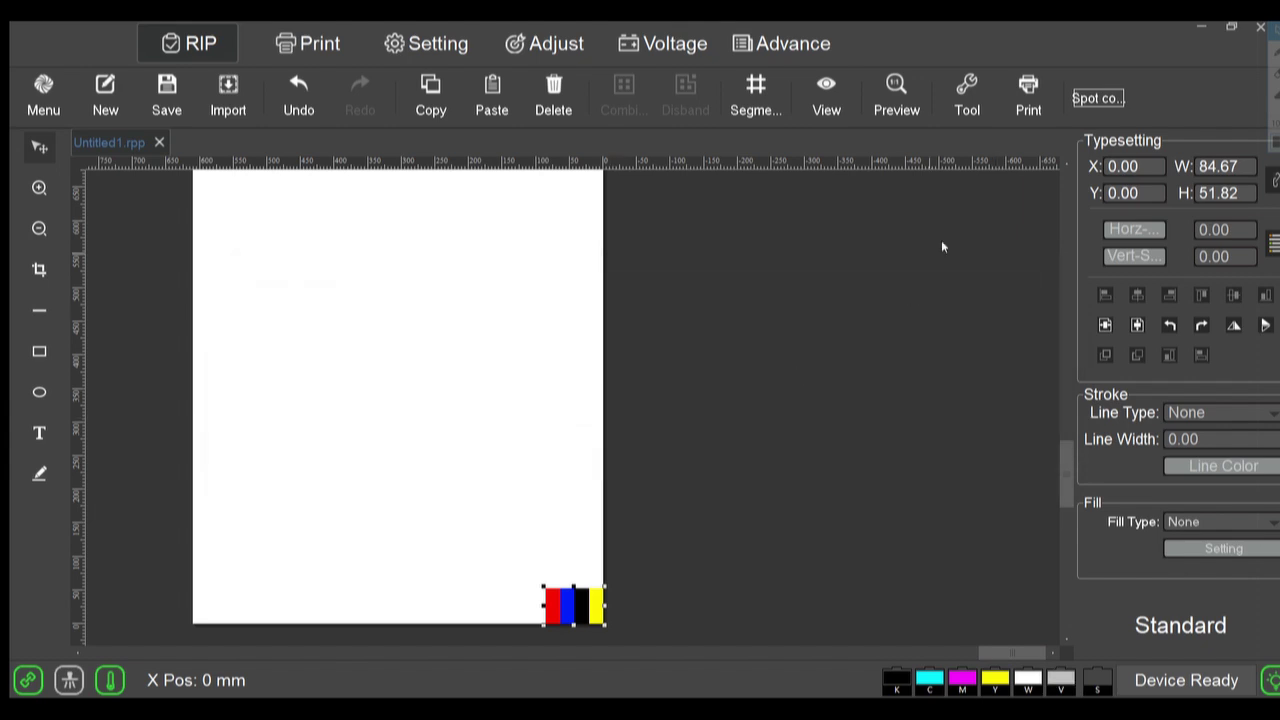
click(1030, 98)
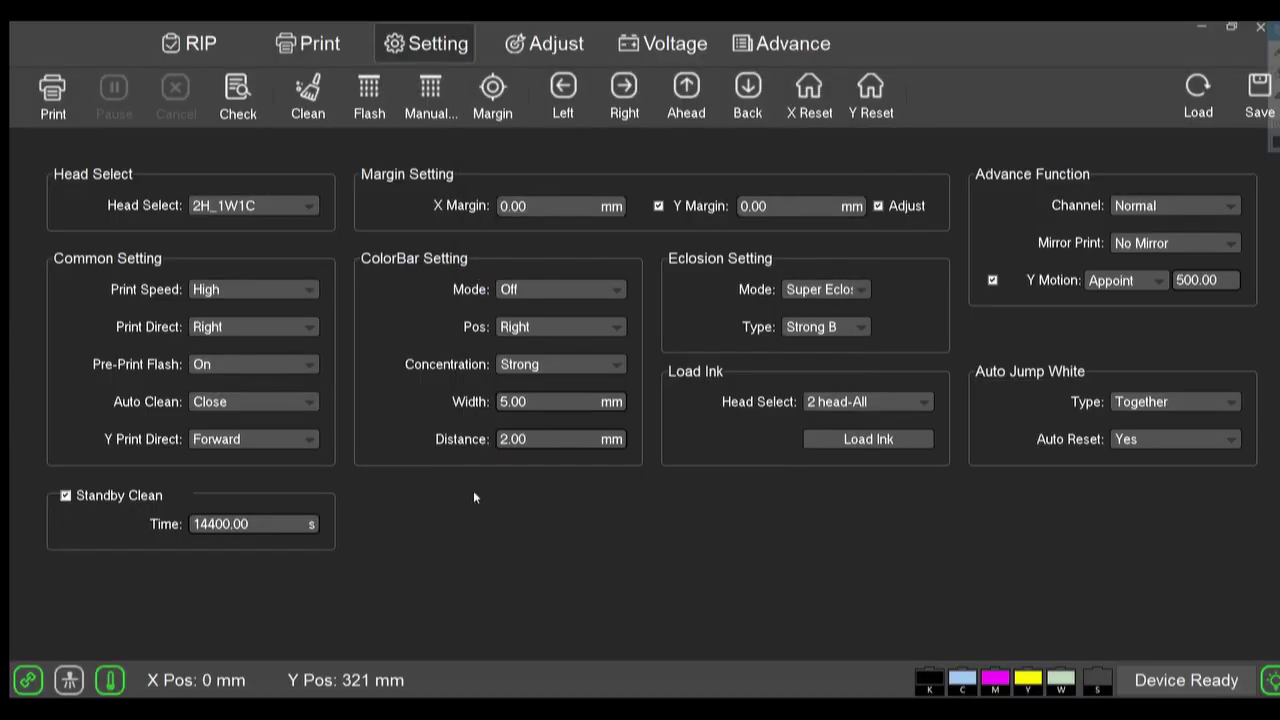
Enter the factory password on the Advance tab, retrying after the first attempt is rejected
click(790, 46)
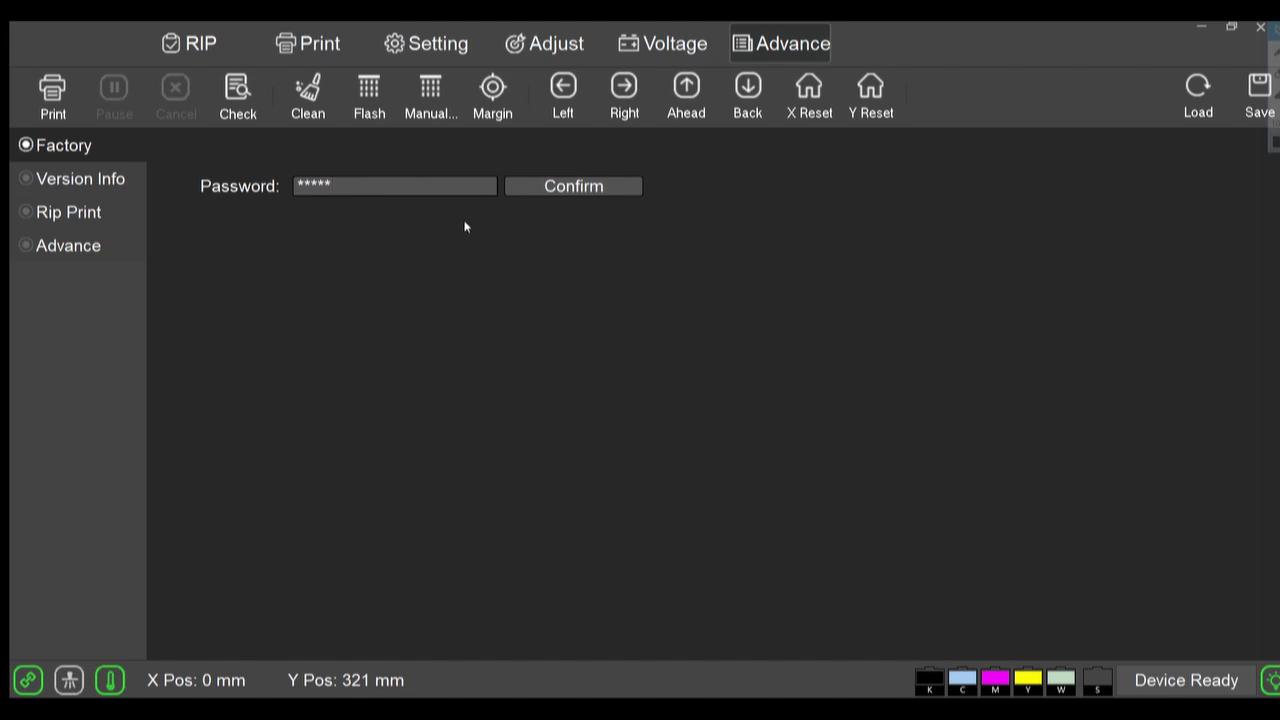
click(575, 198)
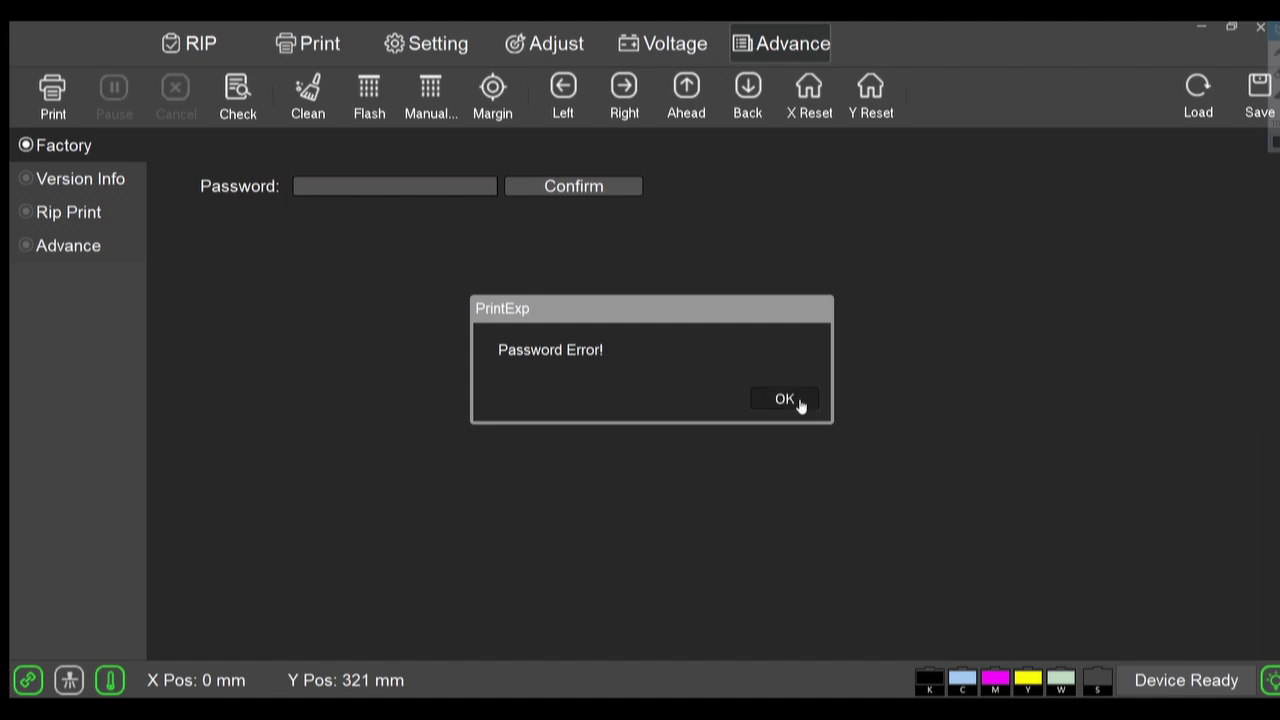
click(795, 402)
click(380, 187)
text(******)
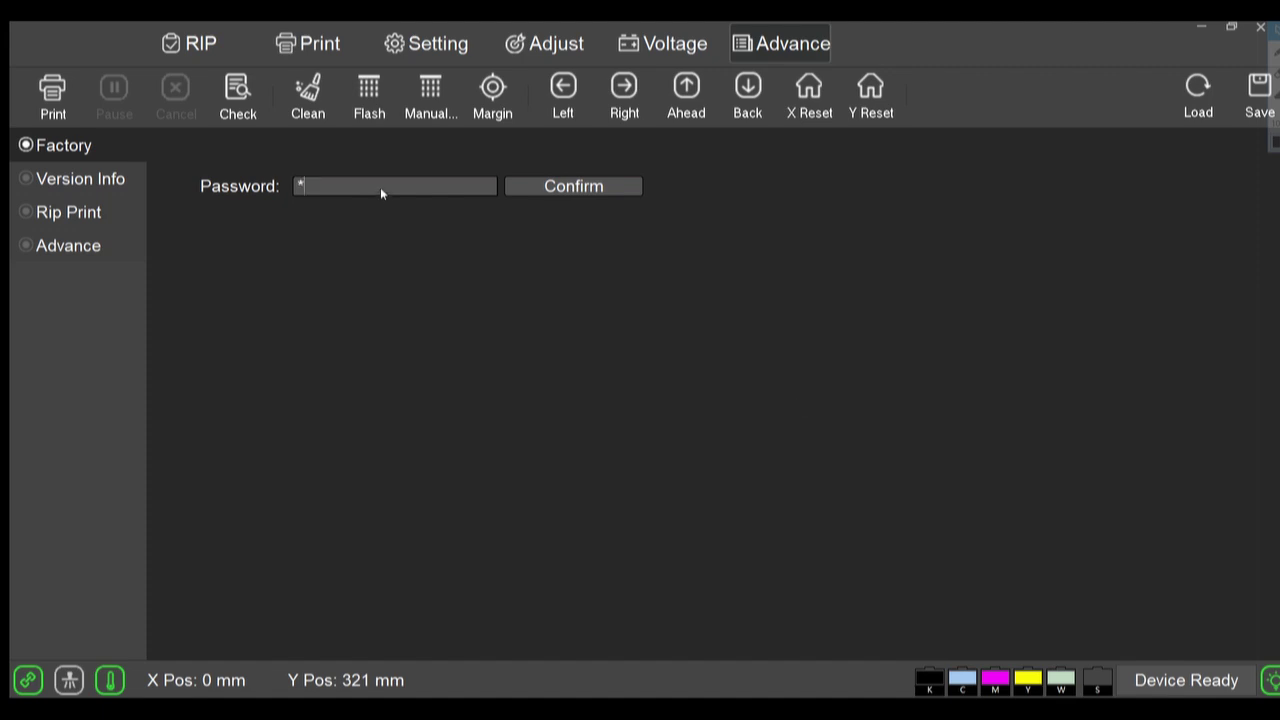
click(523, 192)
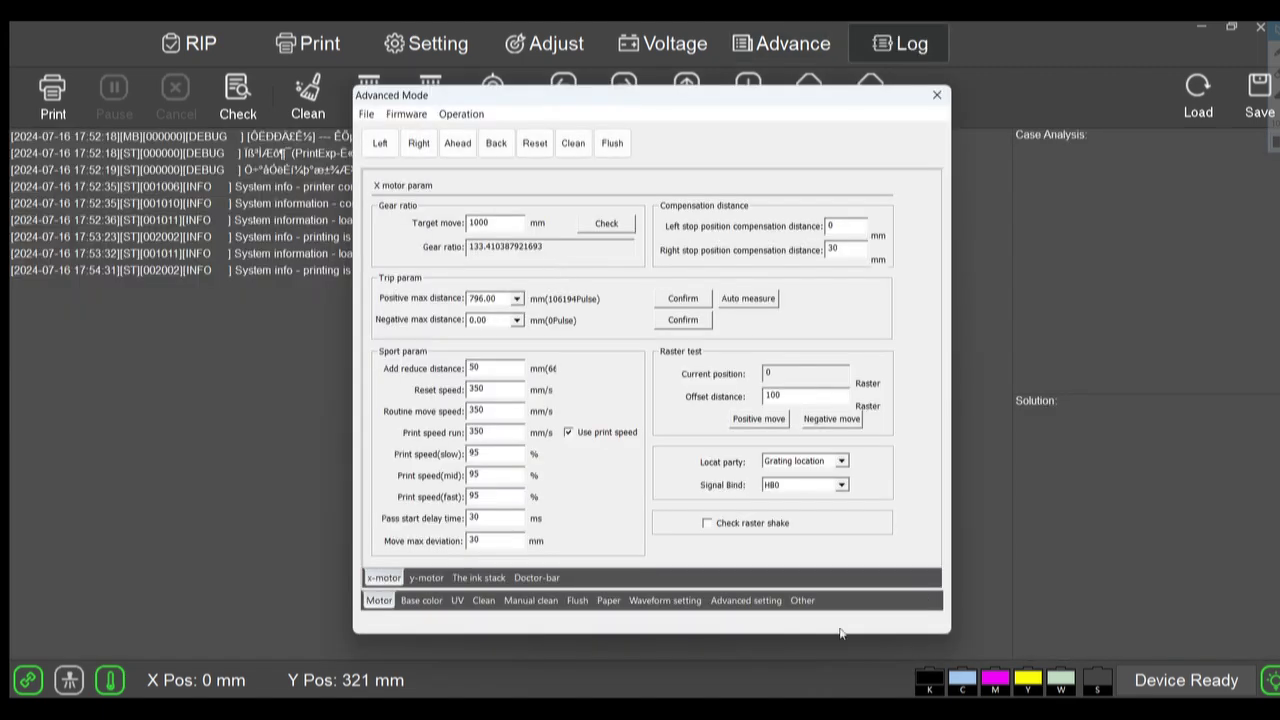
Set X white edge start to 111 mm and Y white edge start to 2 mm, then save
click(802, 600)
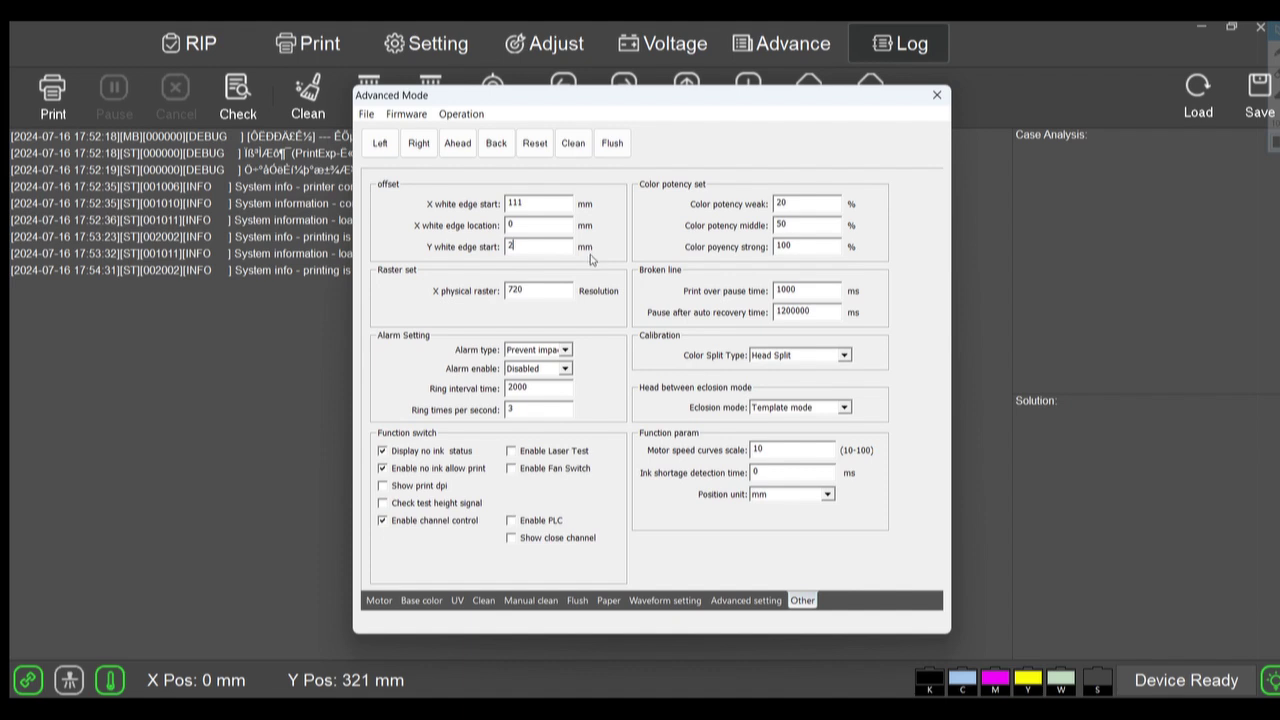
click(368, 117)
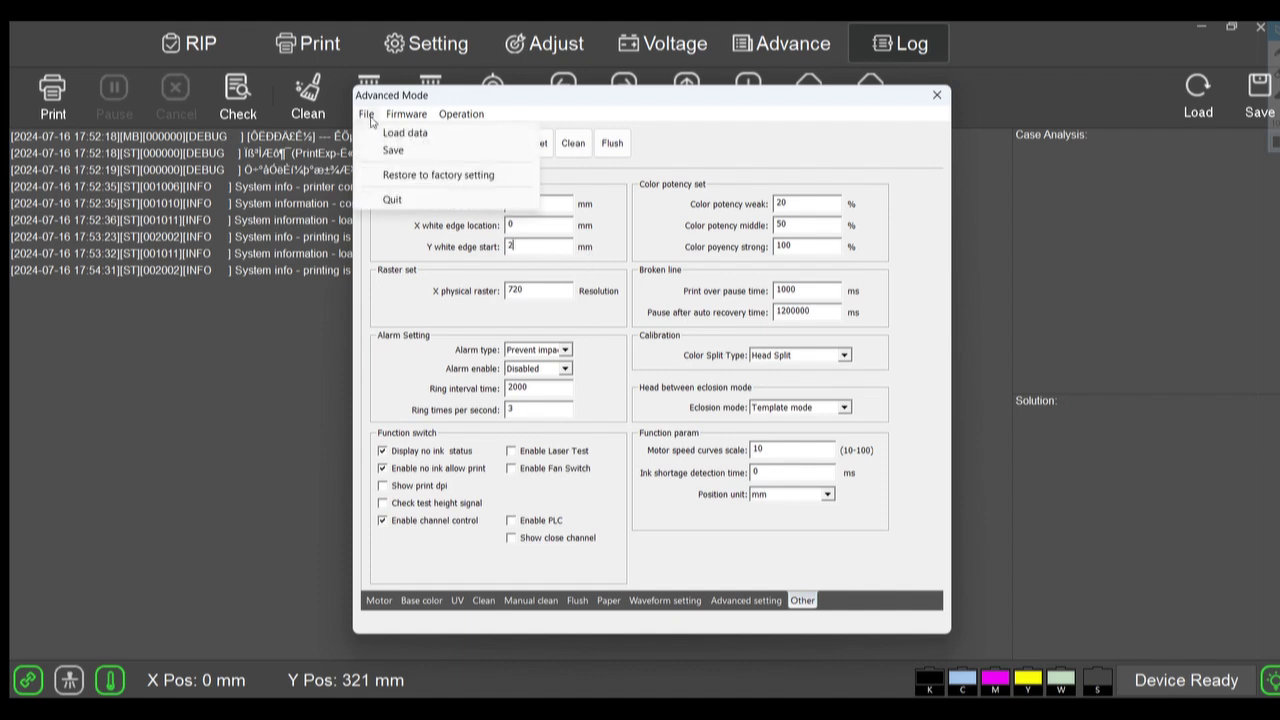
click(386, 151)
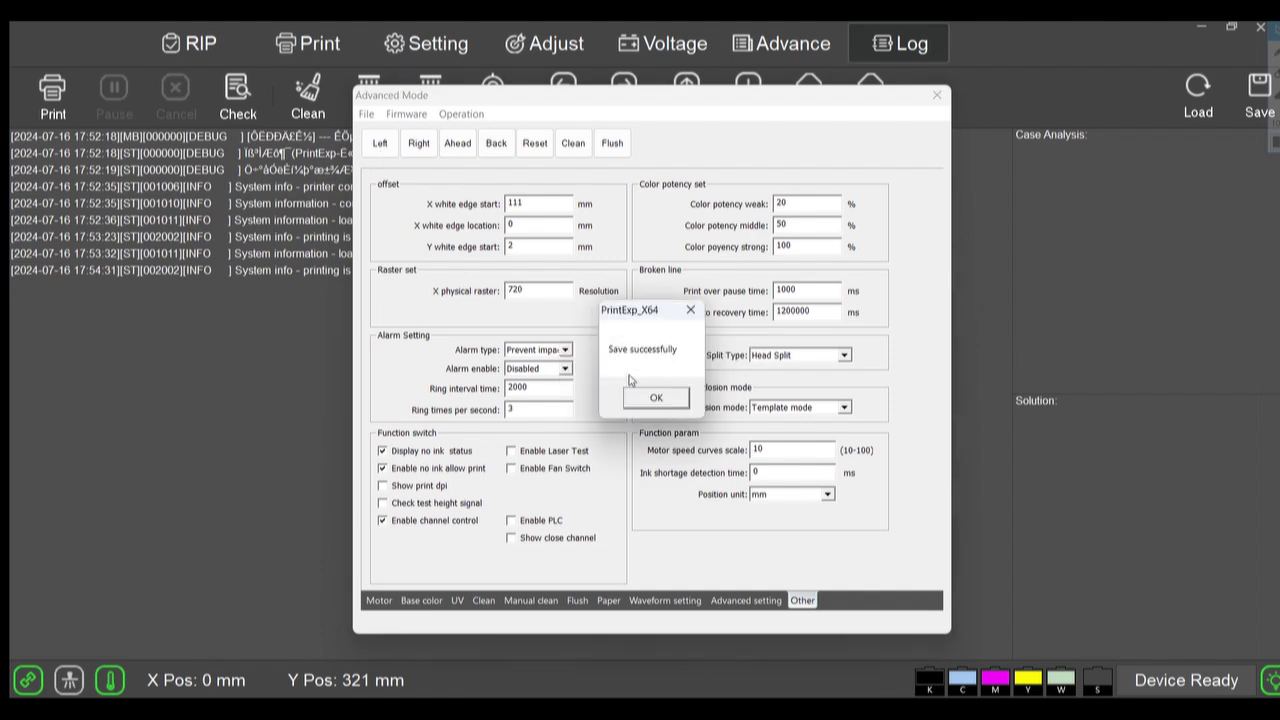
Export the firmware configuration file to the Desktop
click(640, 398)
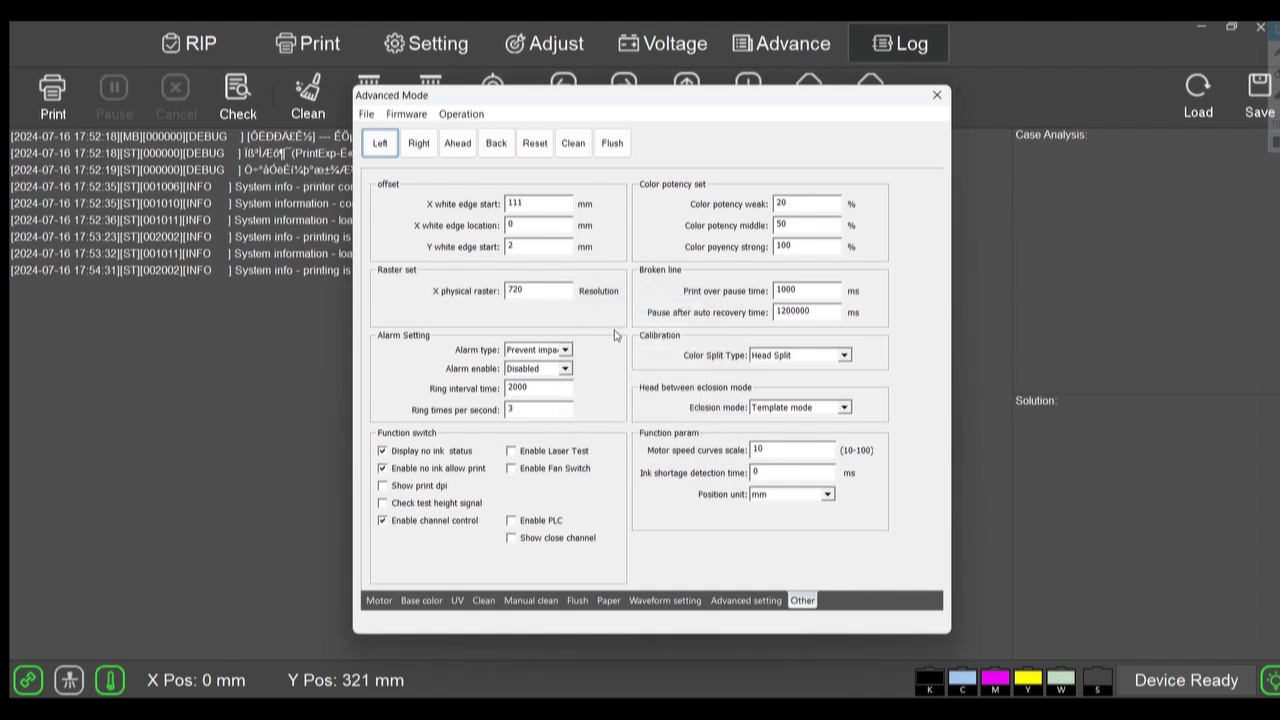
click(412, 115)
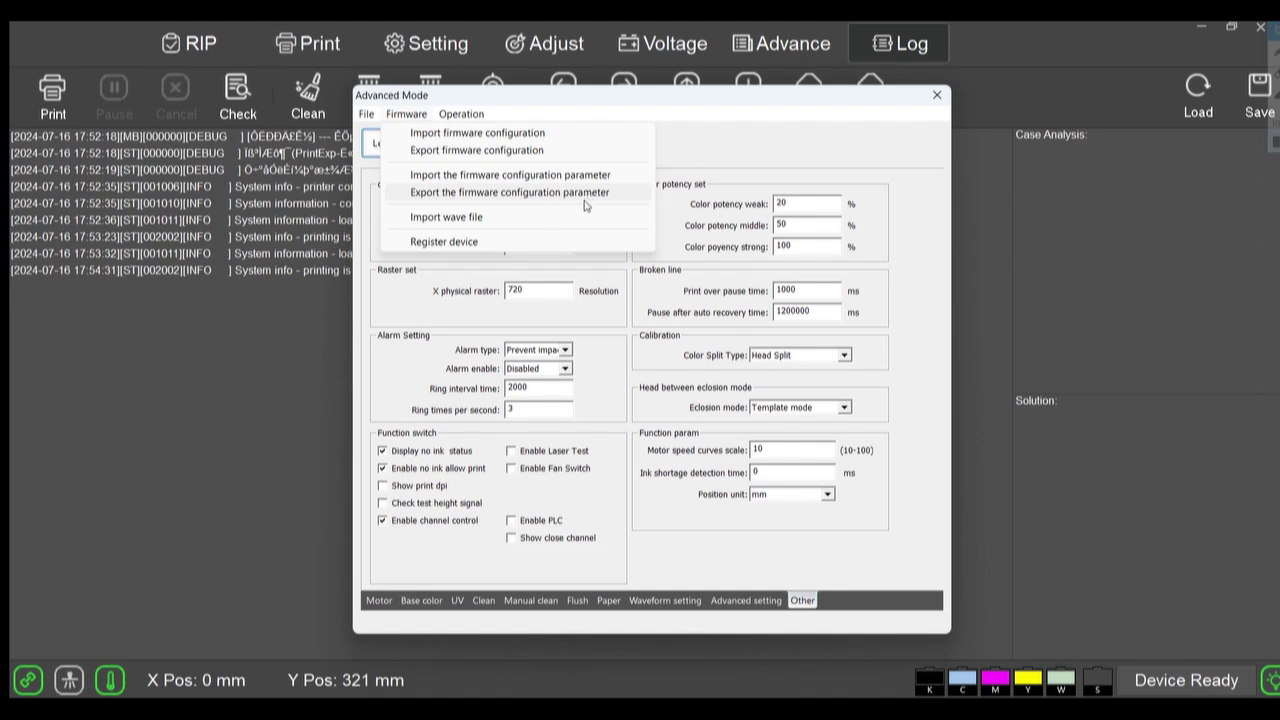
click(566, 149)
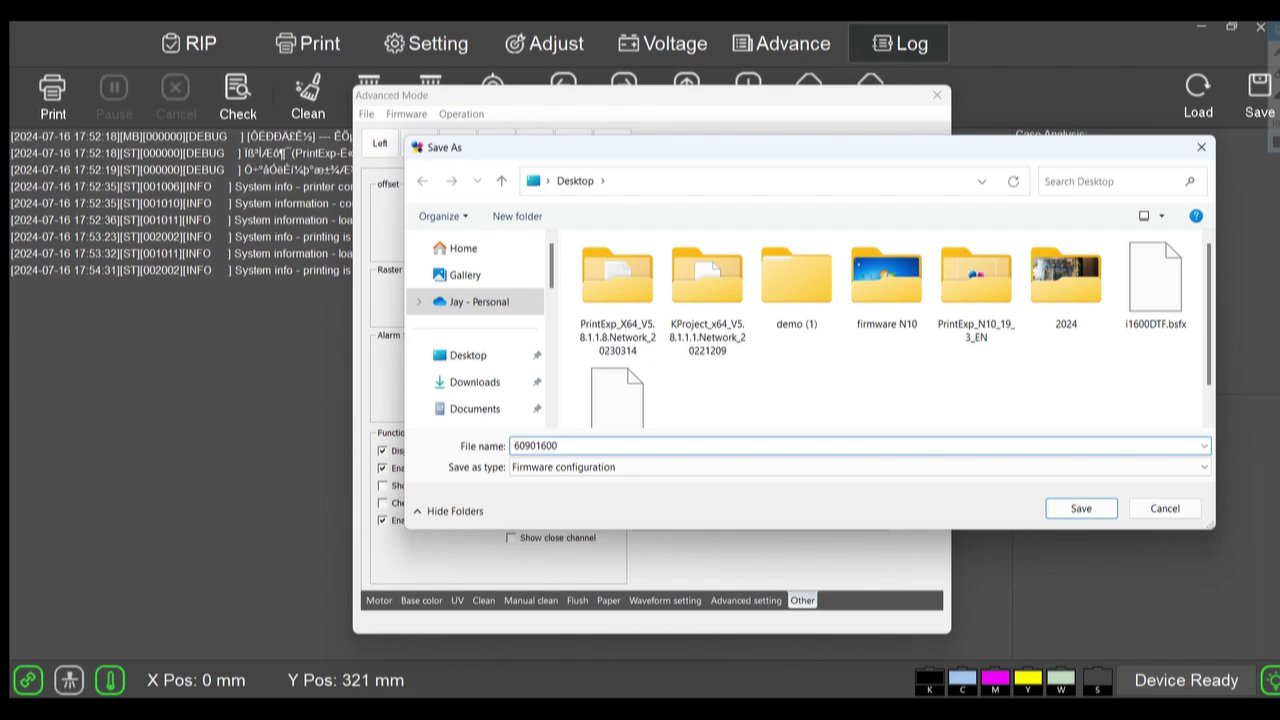
click(1088, 510)
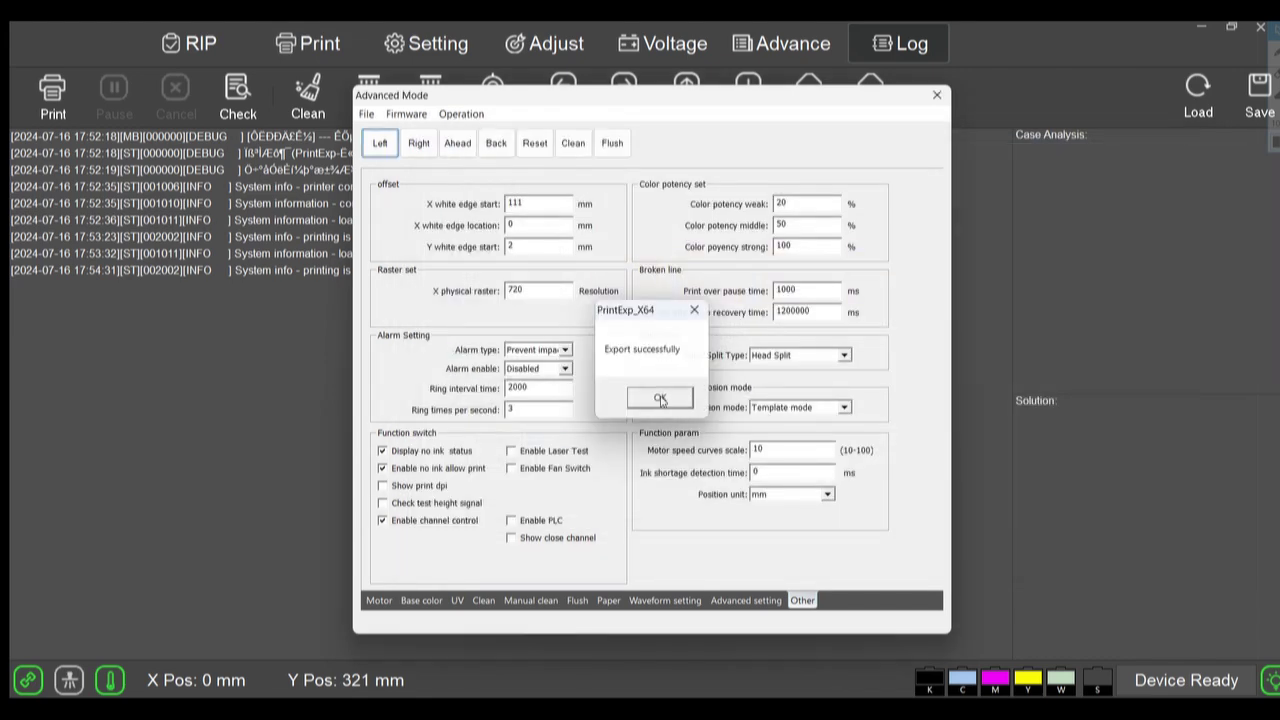
click(660, 399)
Export the firmware configuration parameters to the Desktop as 60901600
click(406, 114)
click(441, 193)
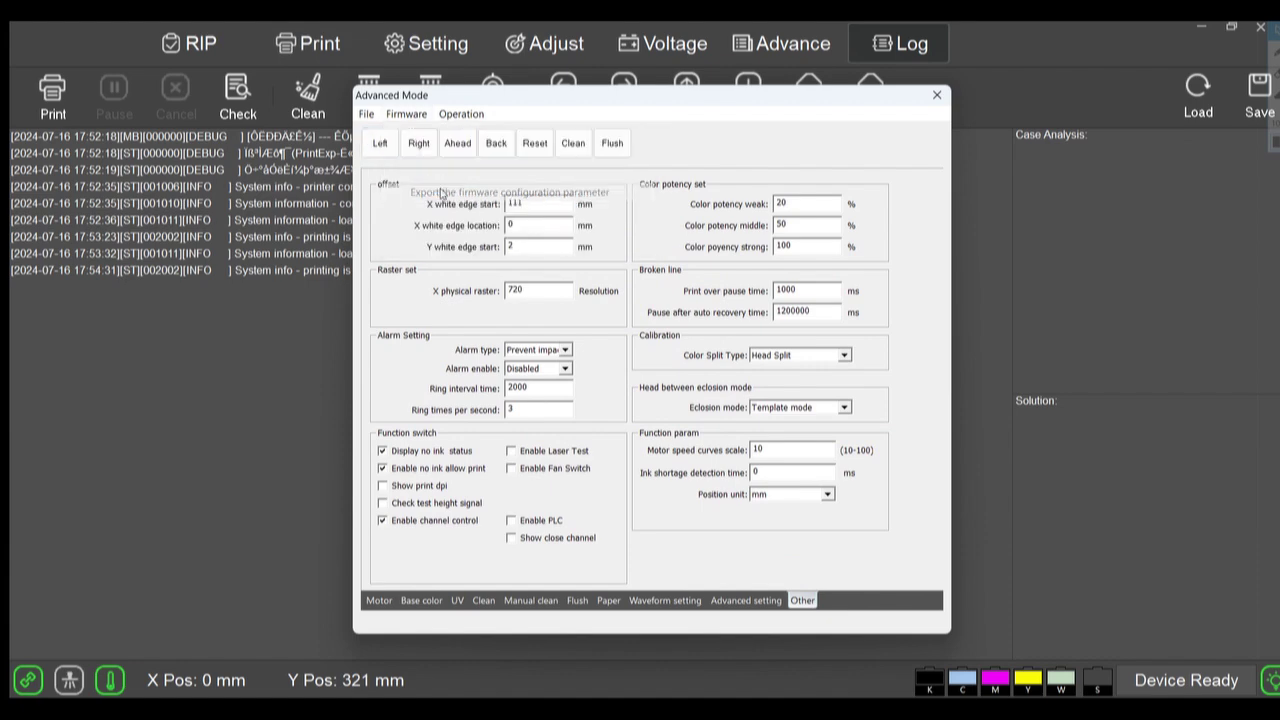
text(6090)
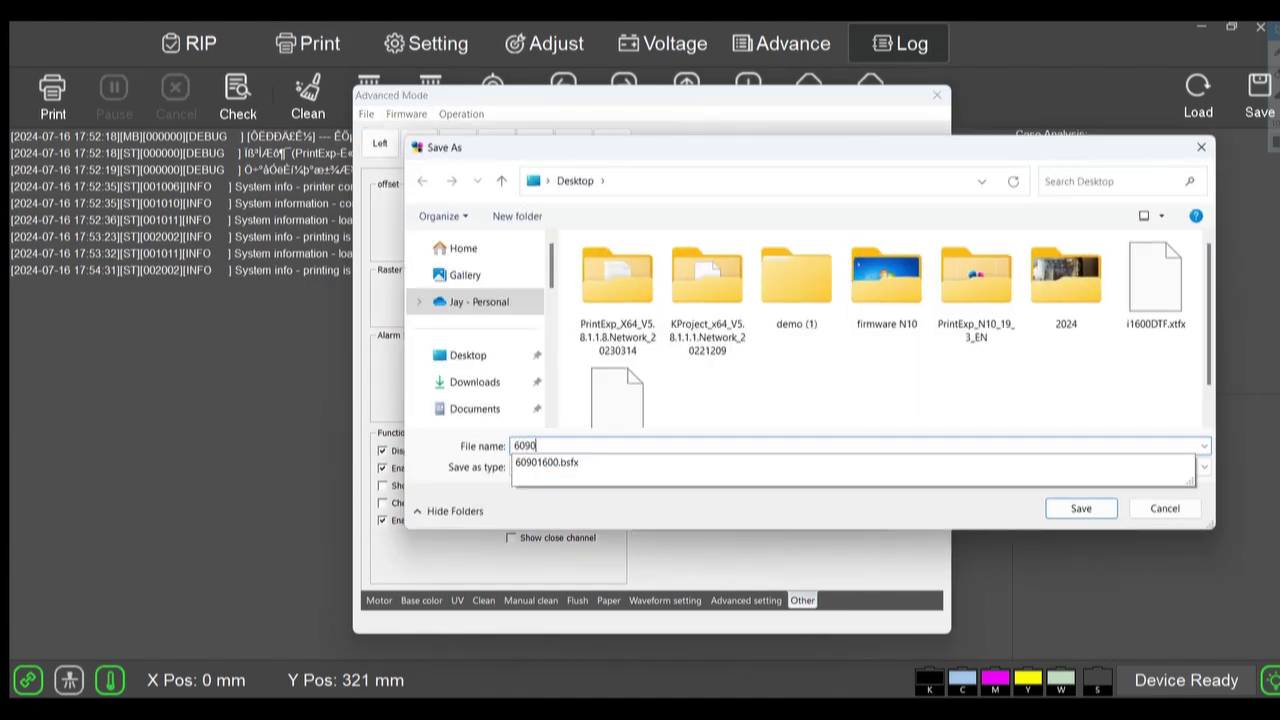
text(1600)
key(Return)
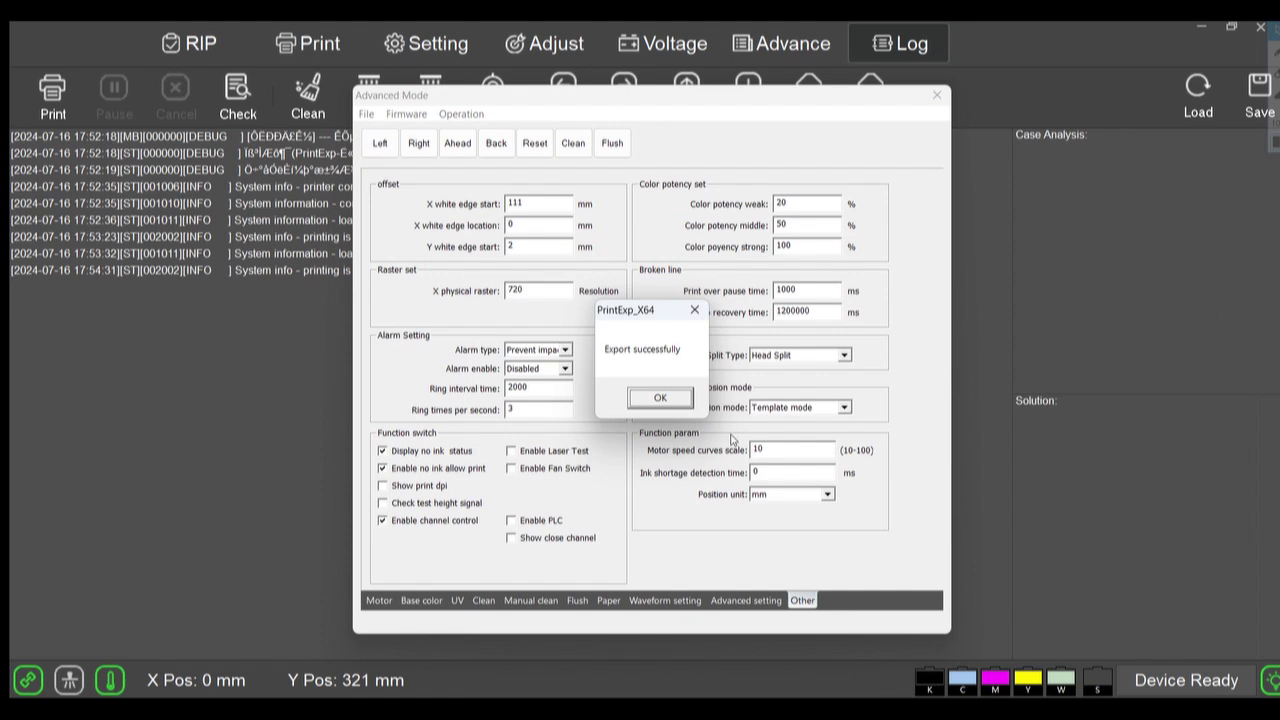
click(658, 398)
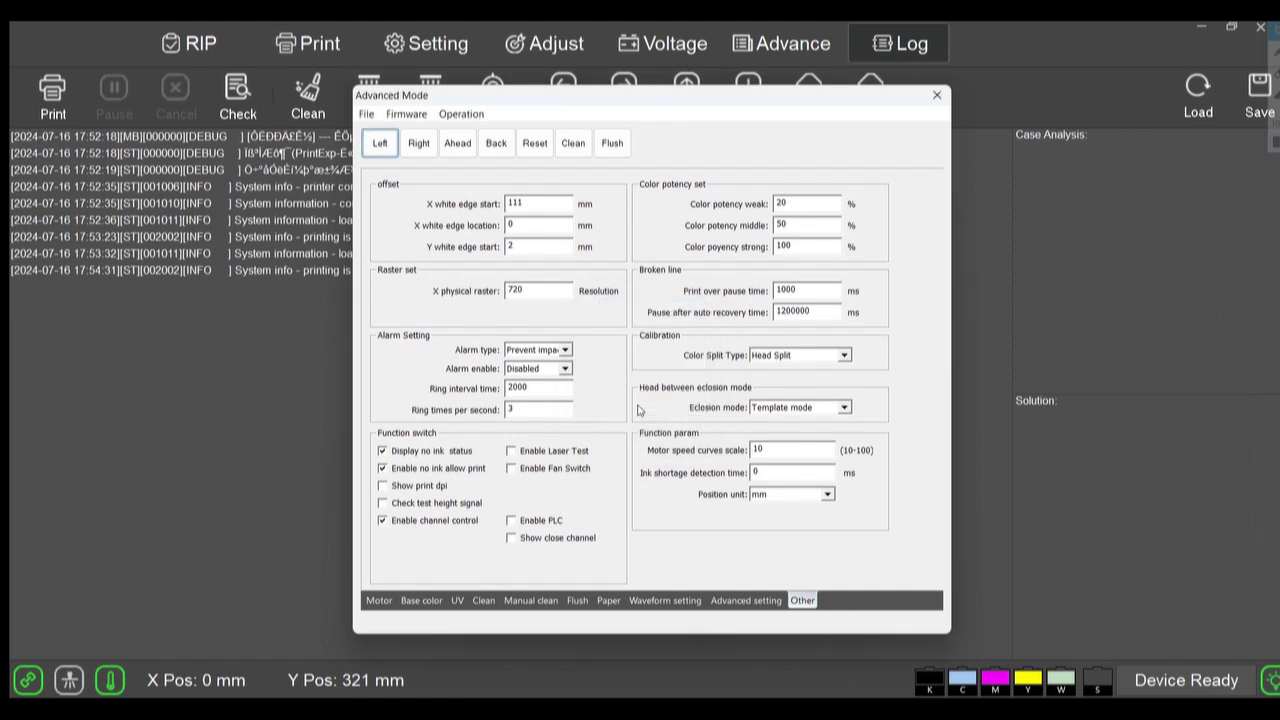
Close Advanced Mode, return to the RIP canvas and send the Color flag job to print
click(936, 94)
click(200, 43)
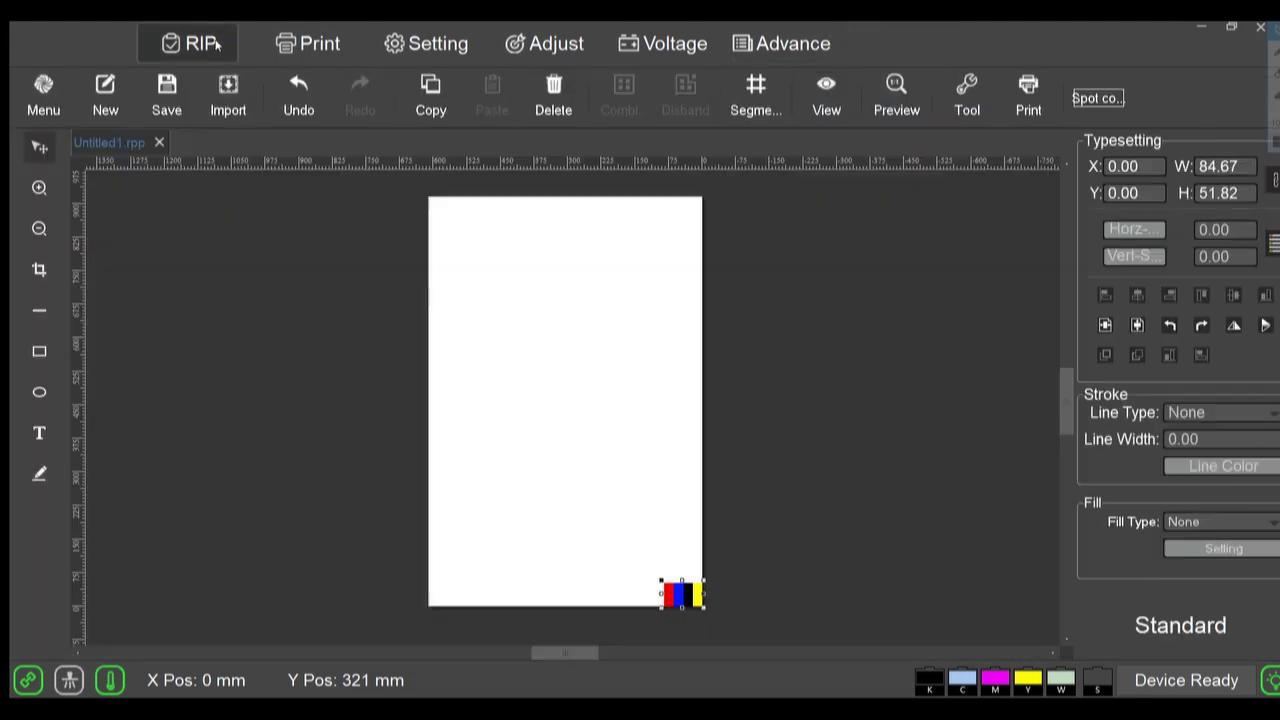
click(1030, 92)
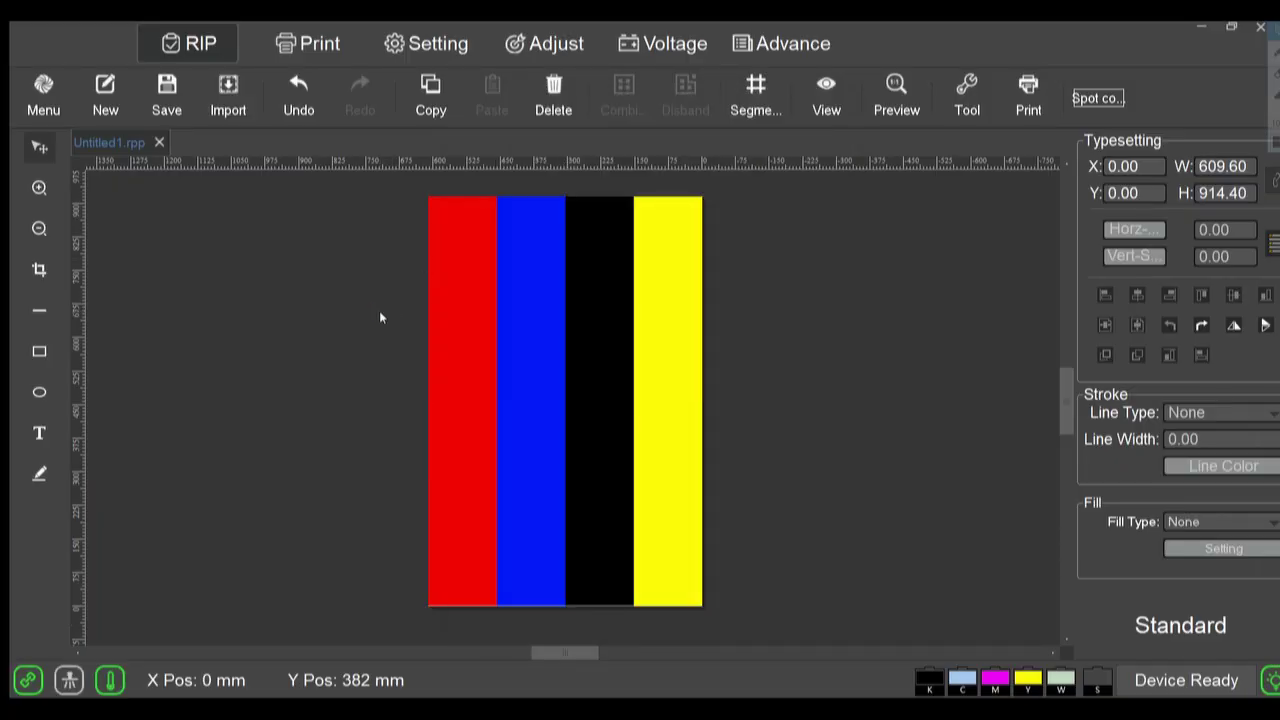
Select the Color flag image and confirm it sits at X 0, Y 0, sized 609.60 × 914.40
click(643, 430)
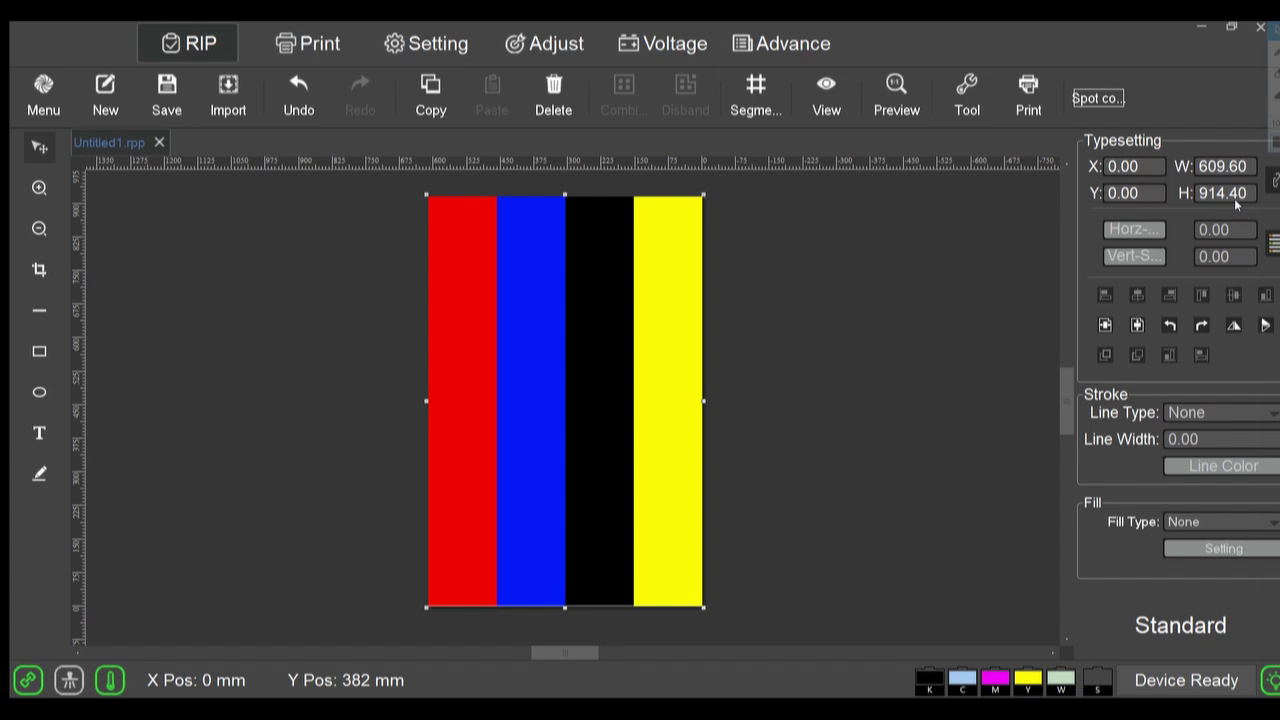
Open the Print dialog for the 609.60 × 914.40 colour-bar image
click(1028, 92)
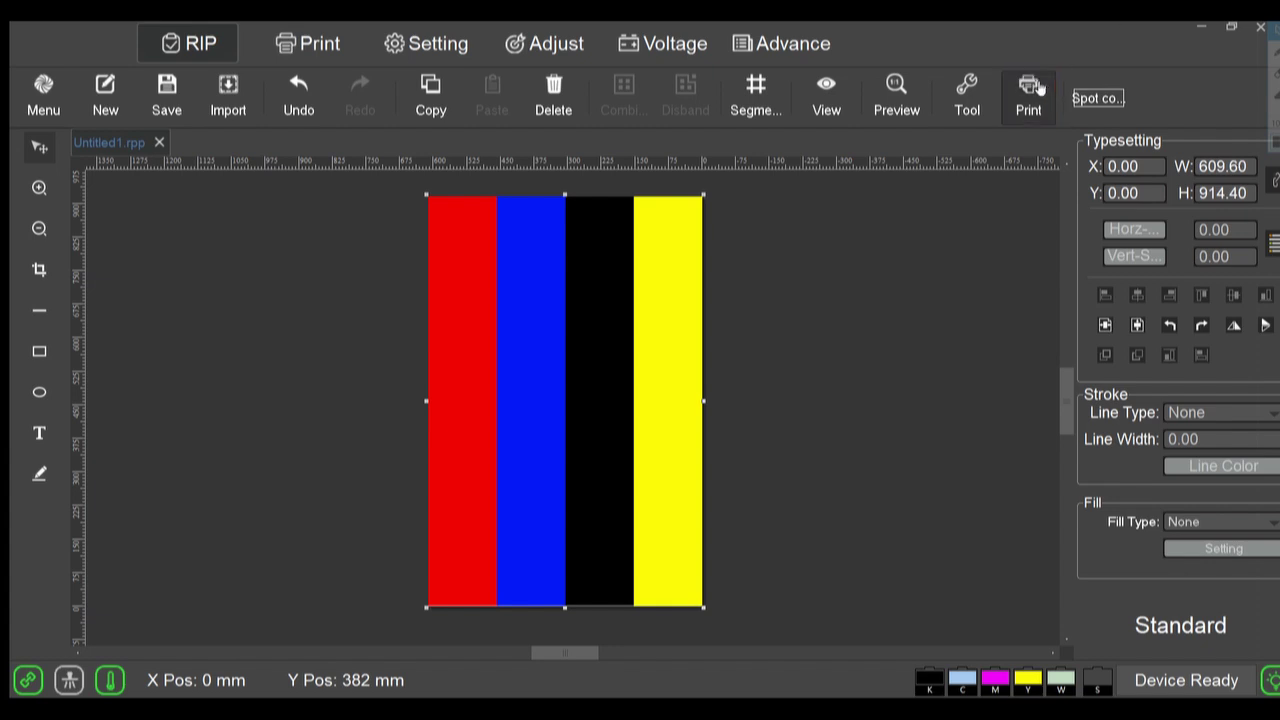